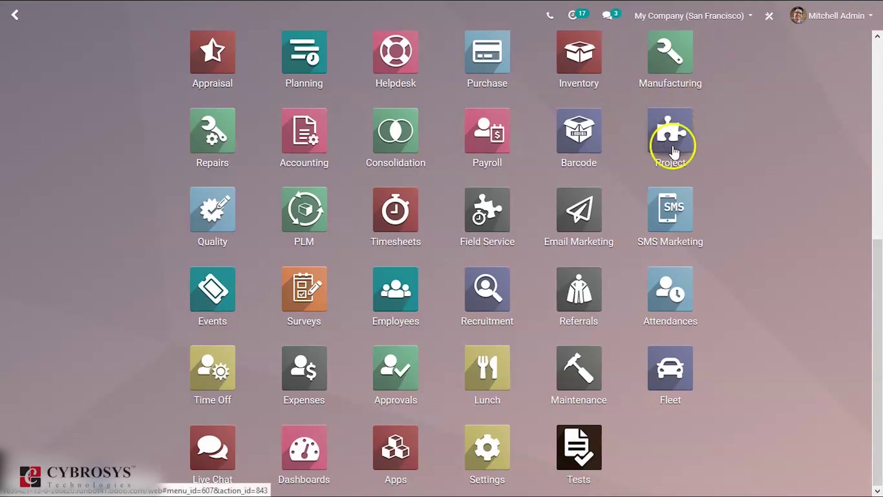
Go into the Project app and display the DPC - S00040 project's task board
click(673, 151)
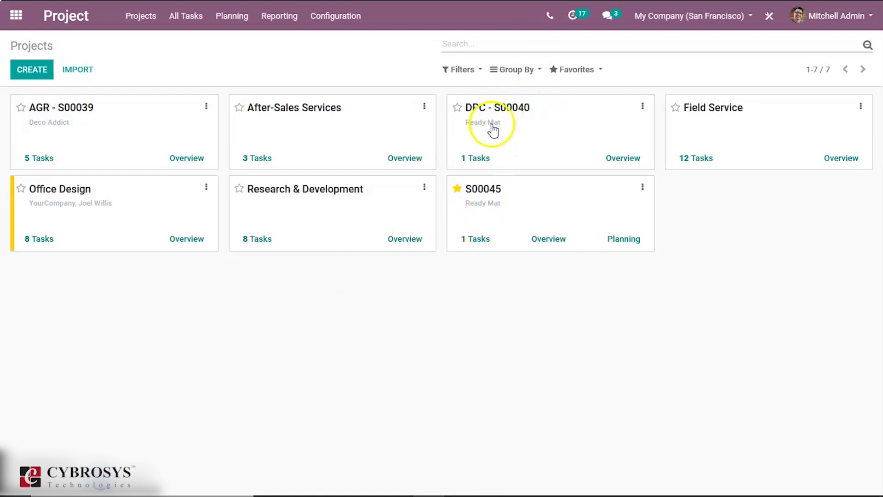
click(522, 132)
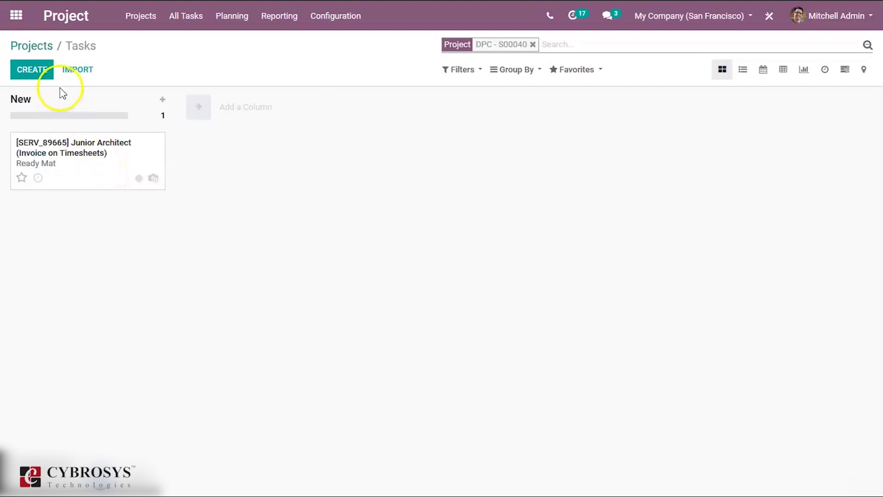
Open the Junior Architect task for editing and view its four 8-hour timesheet lines
click(65, 157)
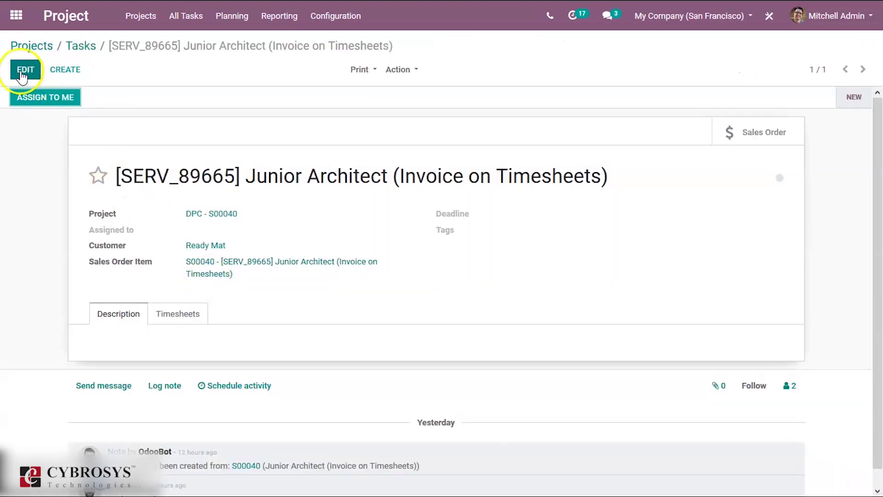
click(22, 75)
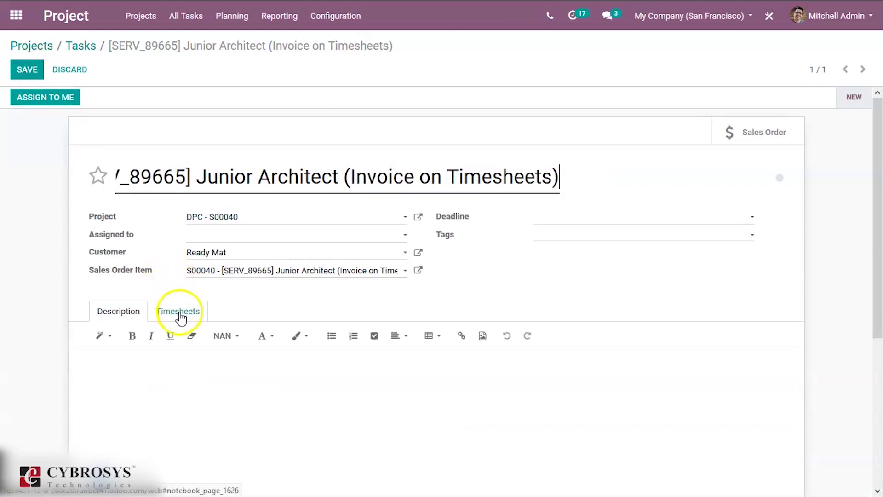
click(179, 313)
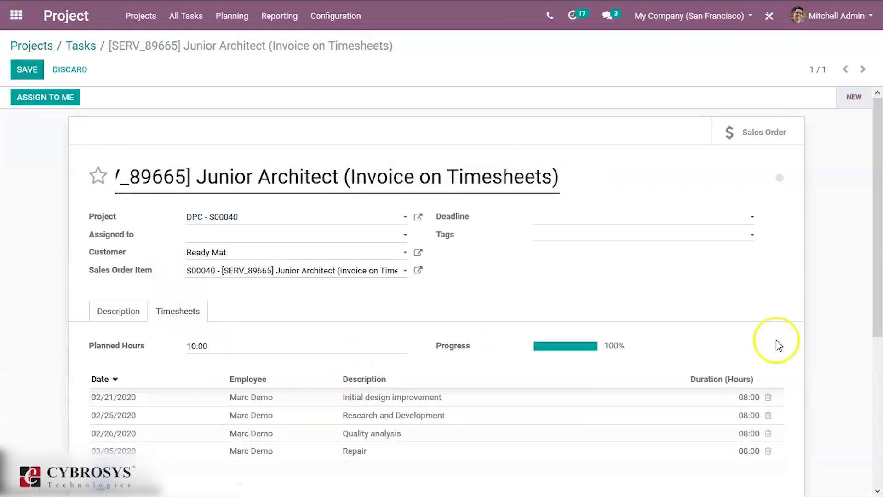
drag(876, 262, 879, 324)
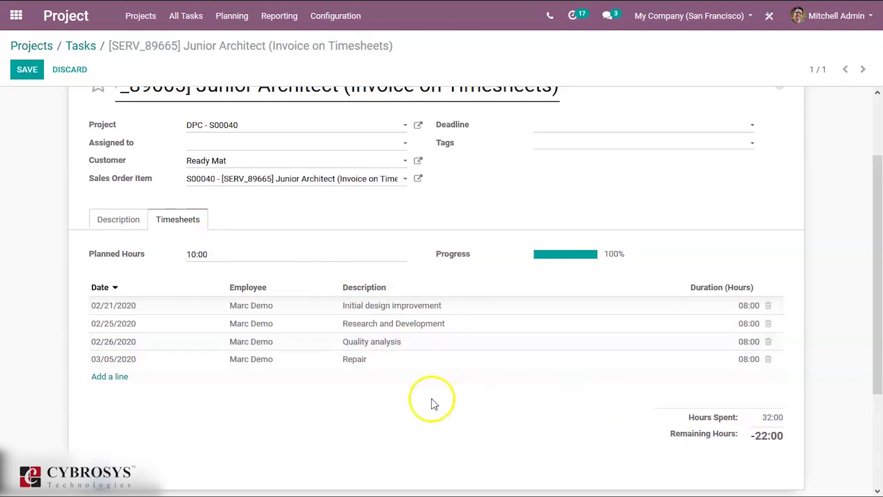
Add a timesheet line, delete it empty, and save the Junior Architect task
click(123, 380)
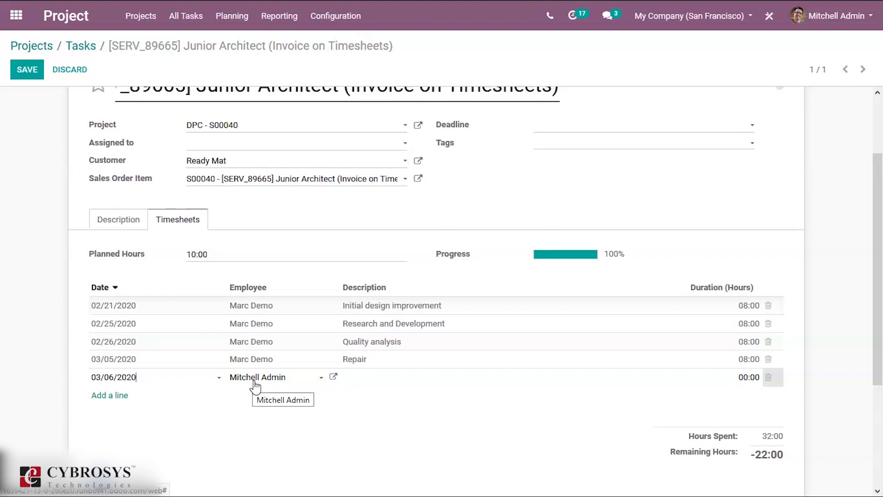
click(371, 377)
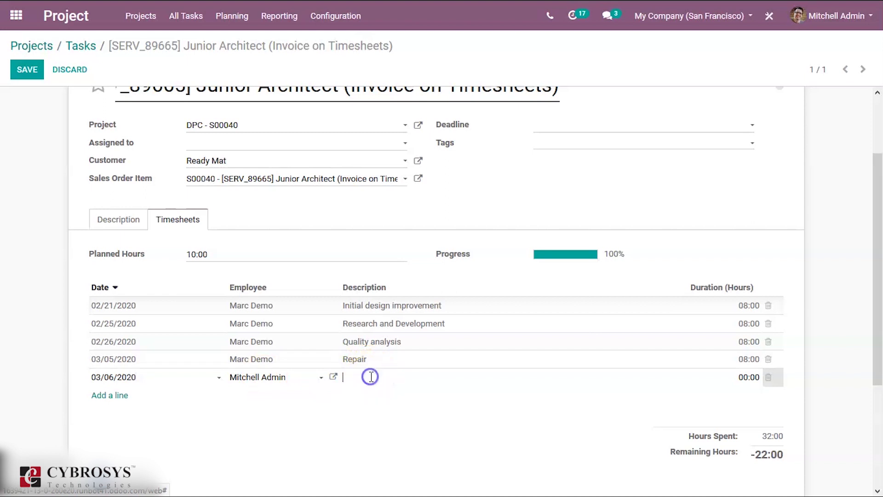
click(769, 378)
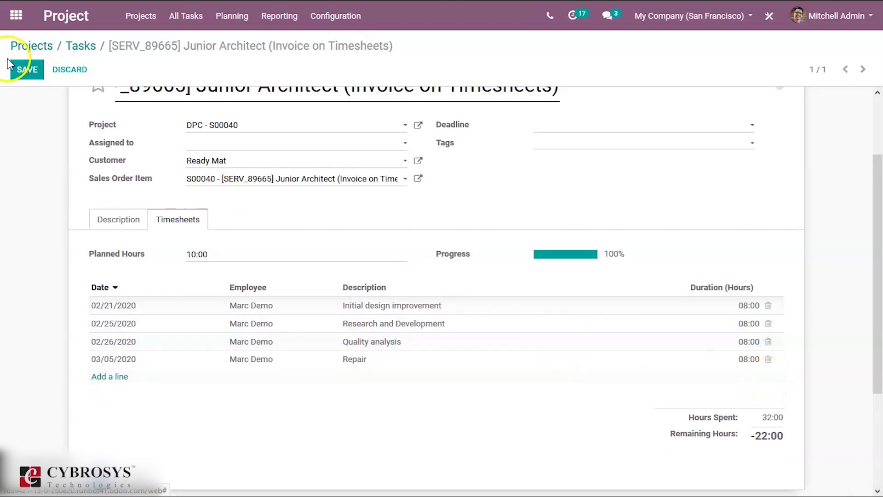
click(24, 70)
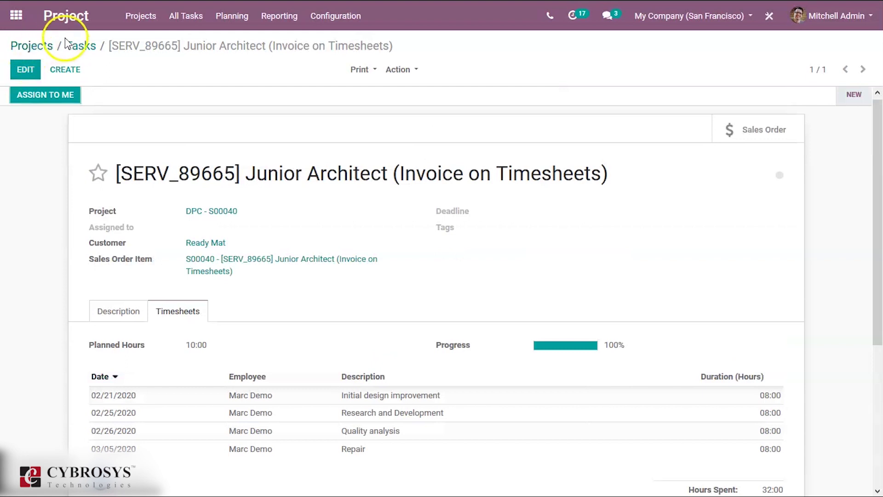
Back on the task board, create a task titled 'test' and open its form
click(76, 47)
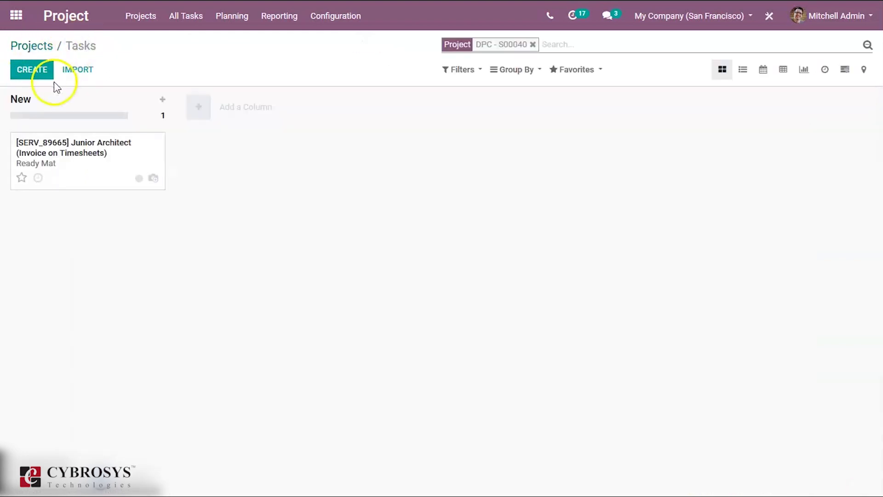
click(38, 77)
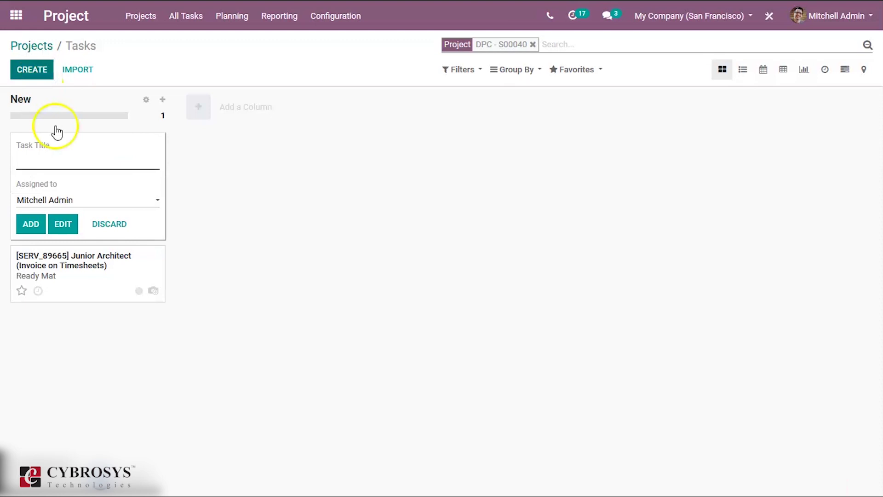
click(74, 158)
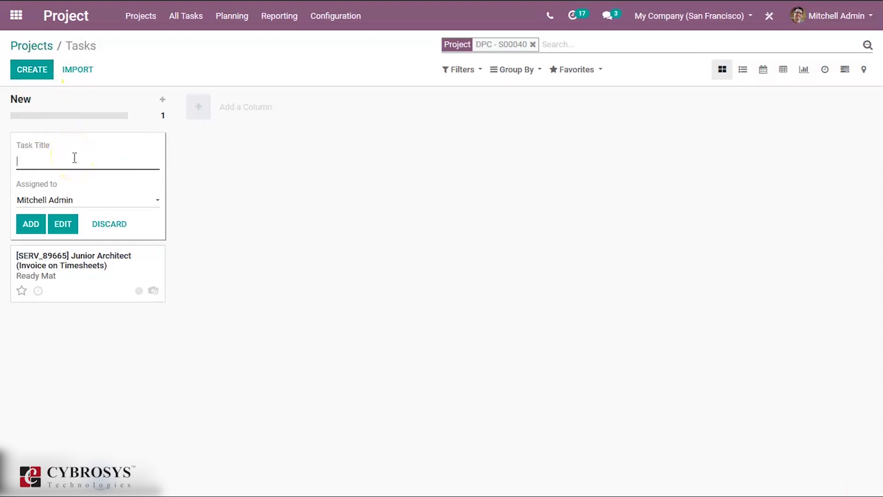
text(test)
click(29, 221)
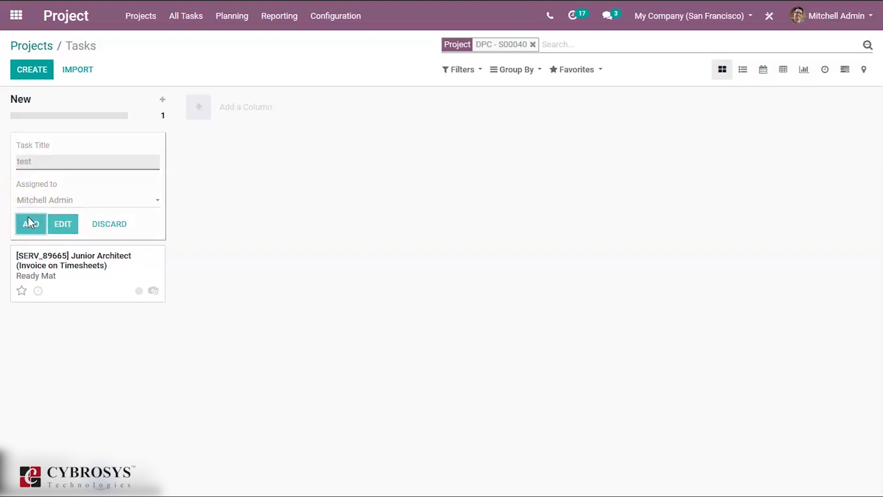
click(212, 197)
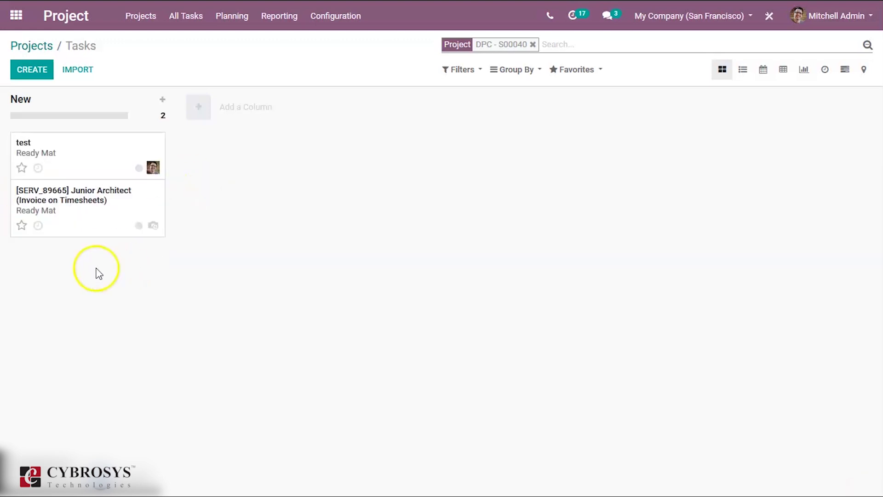
click(113, 159)
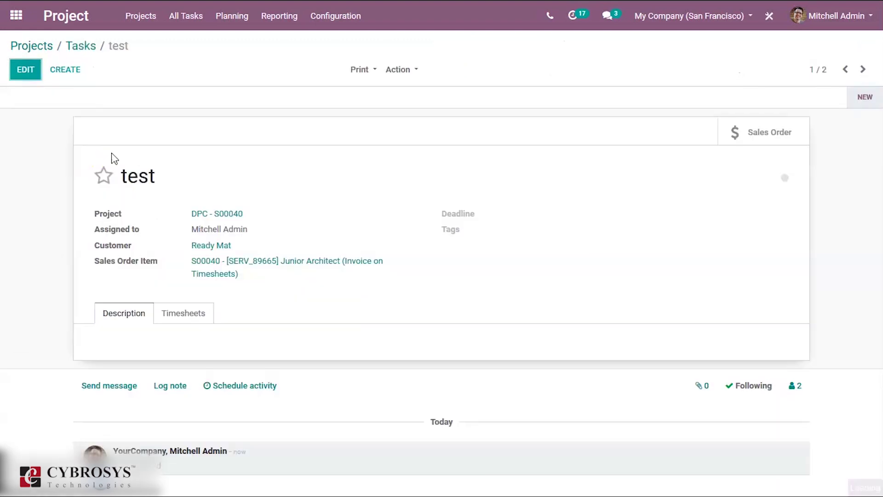
Change the test task's Planned Hours from 00:00 to 24 on its Timesheets tab
click(178, 317)
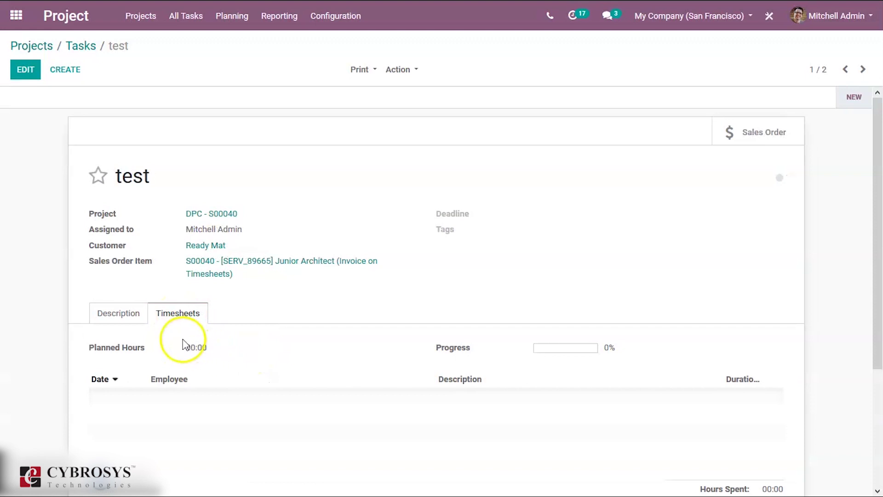
click(25, 75)
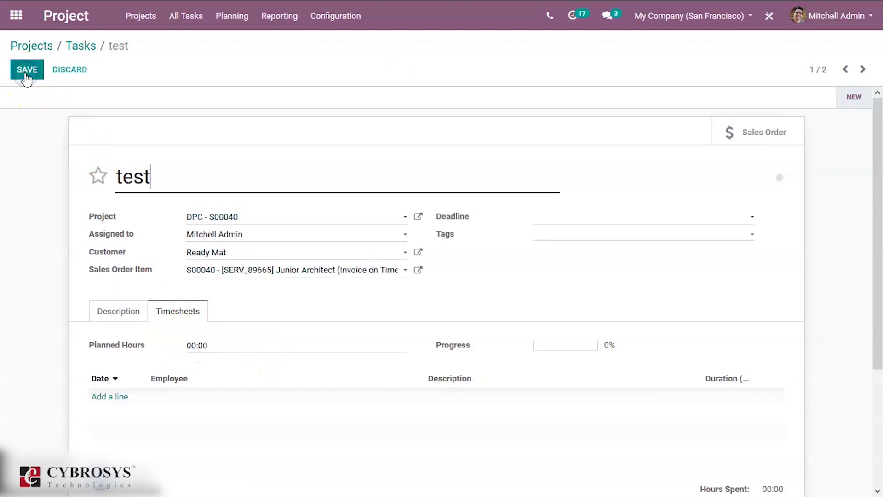
double_click(230, 351)
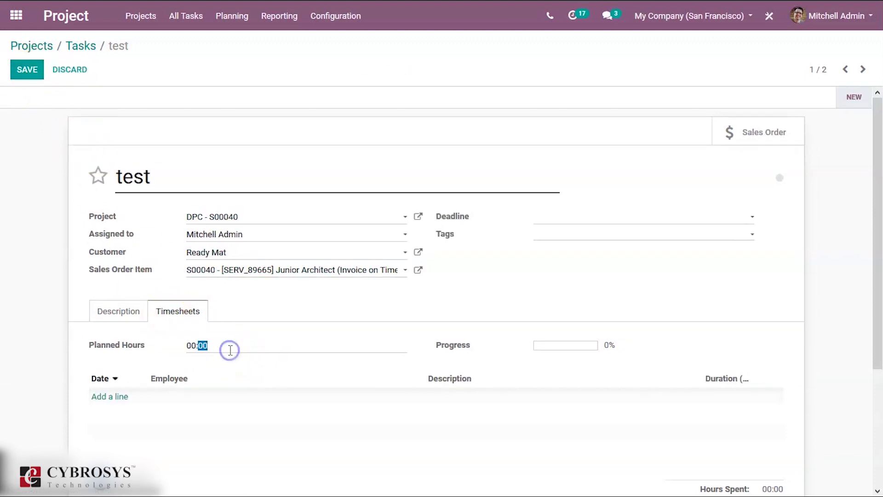
key(BackSpace)
key(BackSpace)
key(BackSpace)
key(BackSpace)
text(24)
click(246, 439)
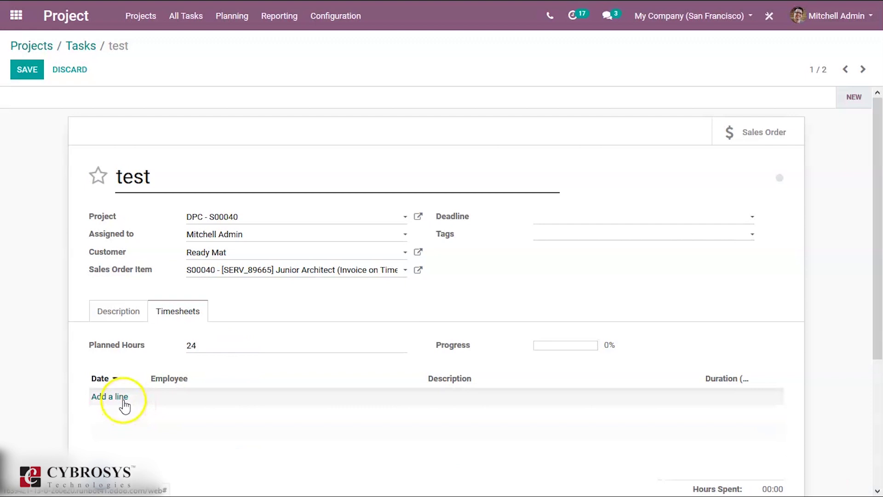
Log a 1-hour timesheet line described 'supervised' on the test task
click(122, 399)
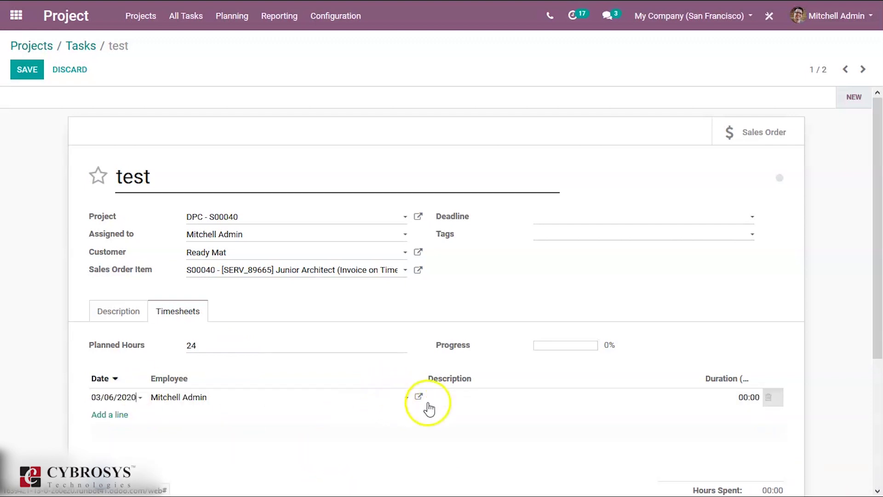
click(442, 398)
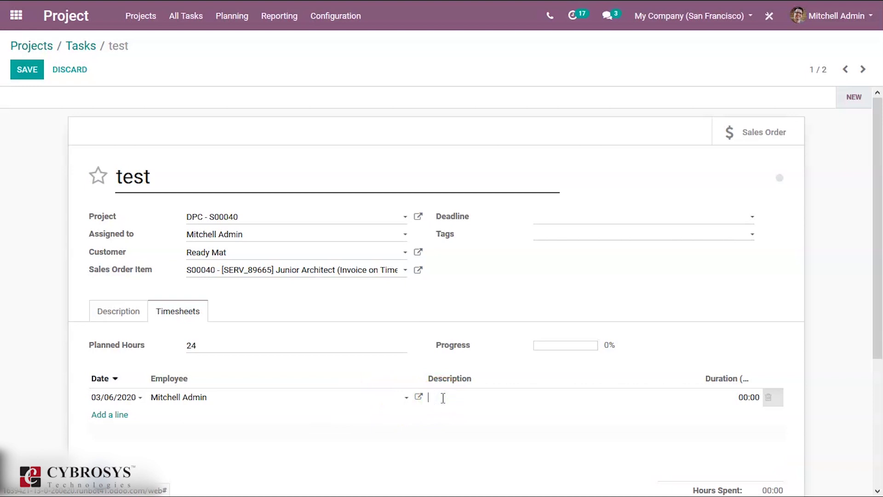
text(supervised)
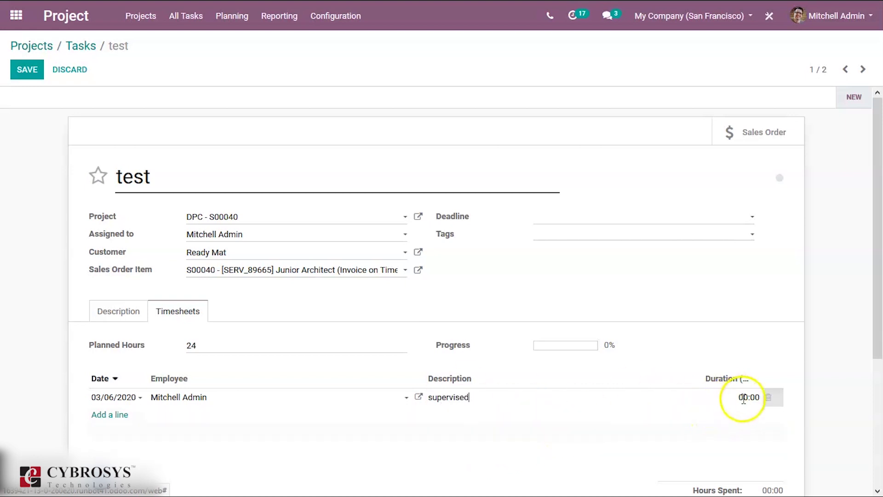
click(744, 399)
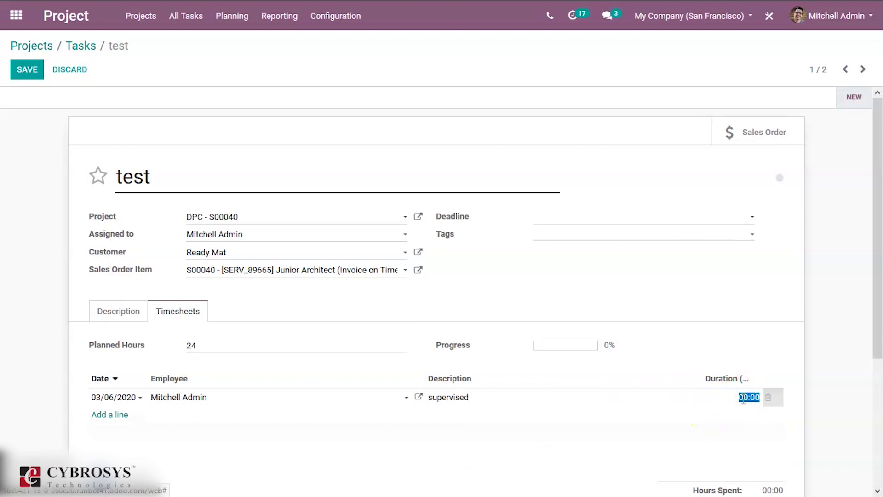
text(1)
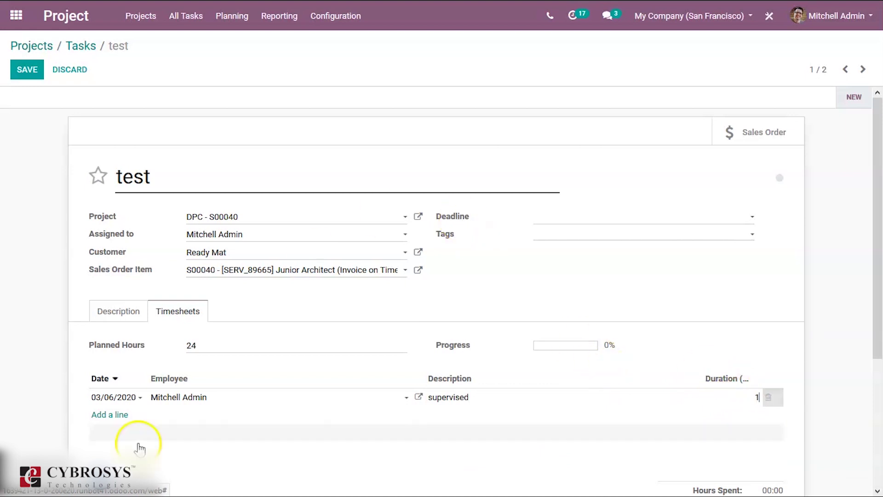
click(124, 419)
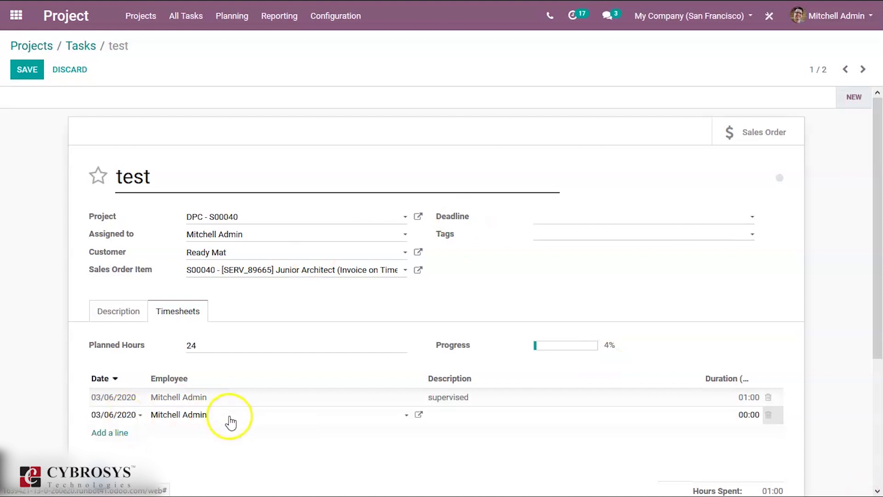
Add a 15-hour 'worked on testing' line assigned to another employee
click(231, 422)
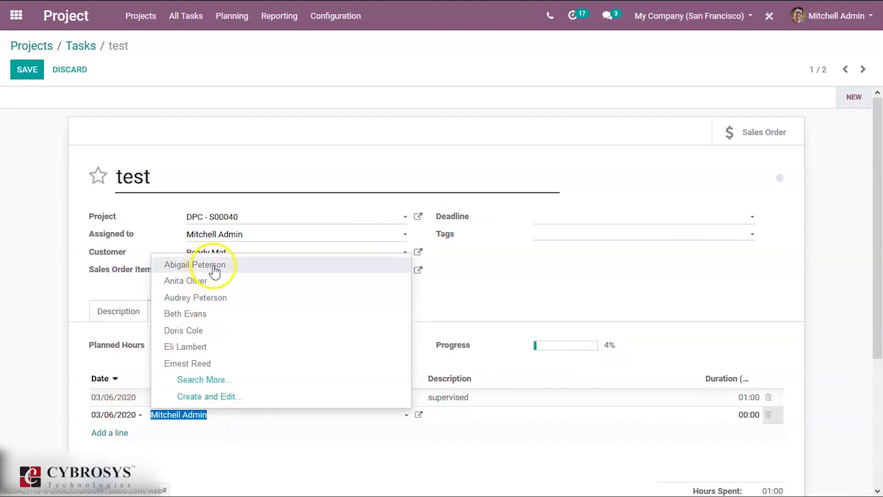
click(213, 267)
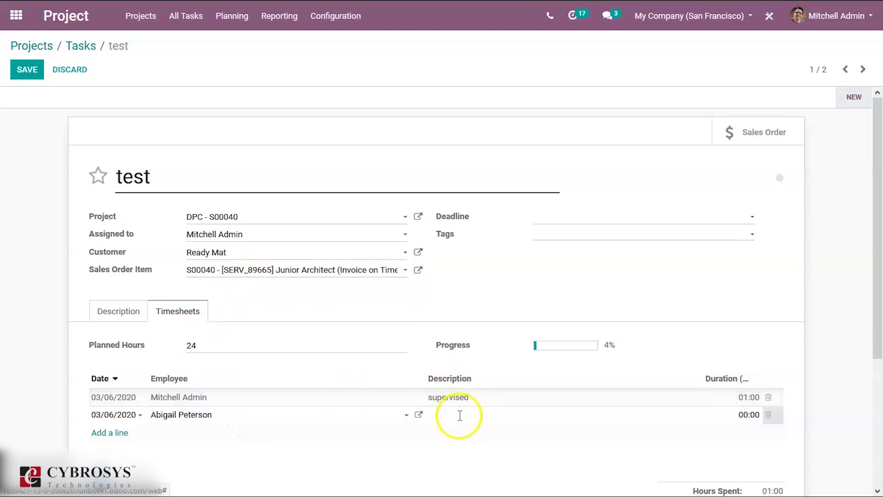
text(w)
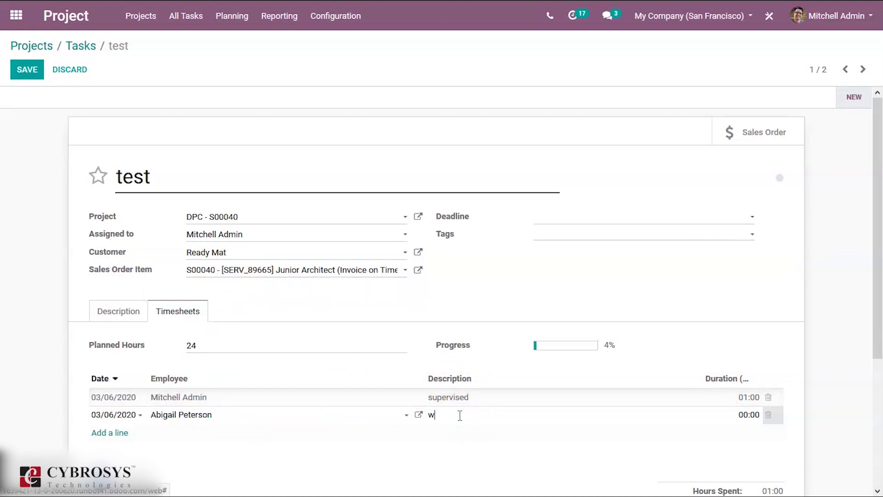
text(orked on testing)
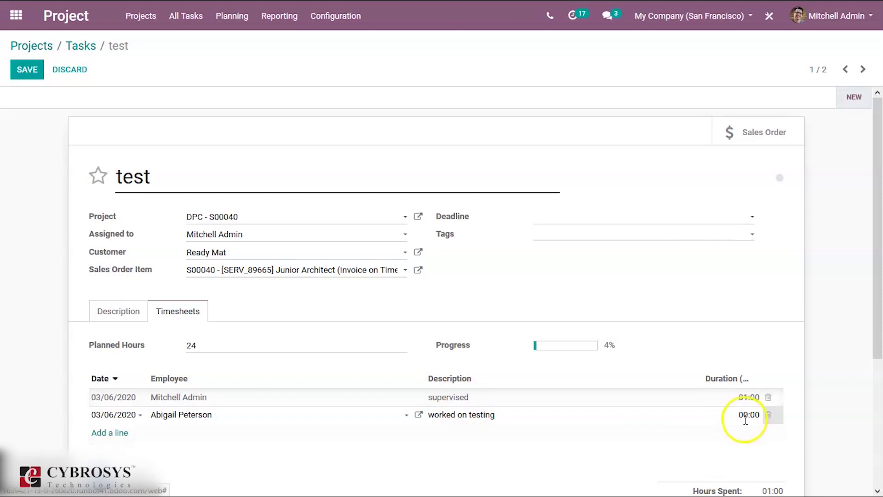
click(745, 416)
text(15)
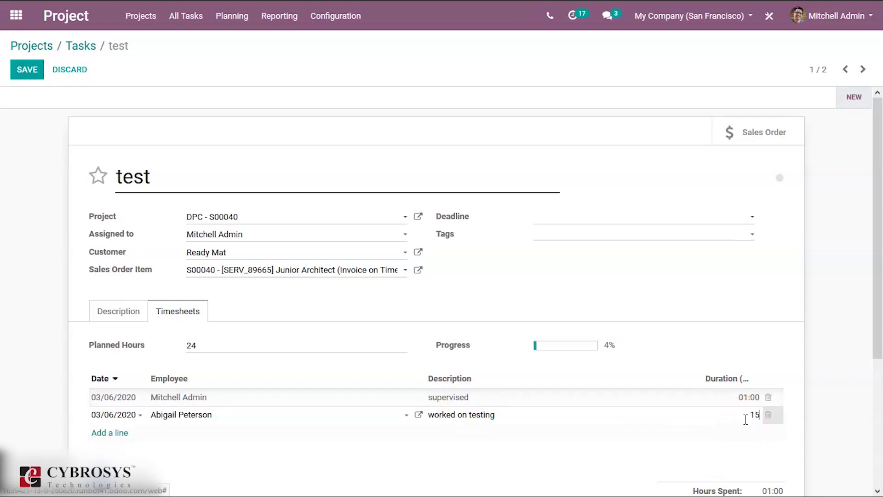
click(690, 445)
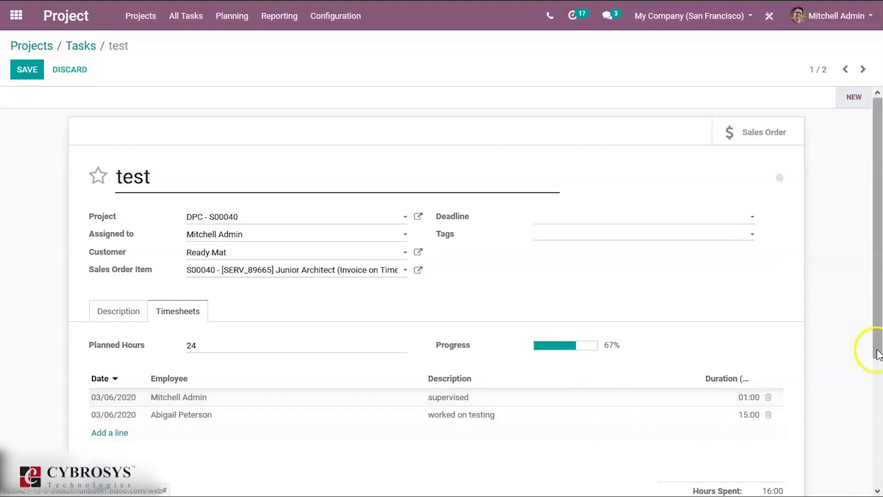
Save the test task with its 24:00 planned and 16:00 spent hours
drag(876, 351, 877, 384)
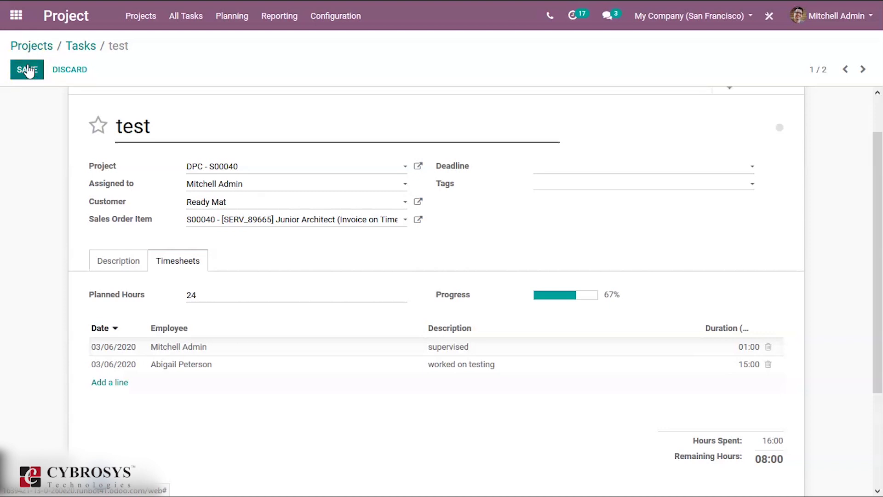
click(27, 460)
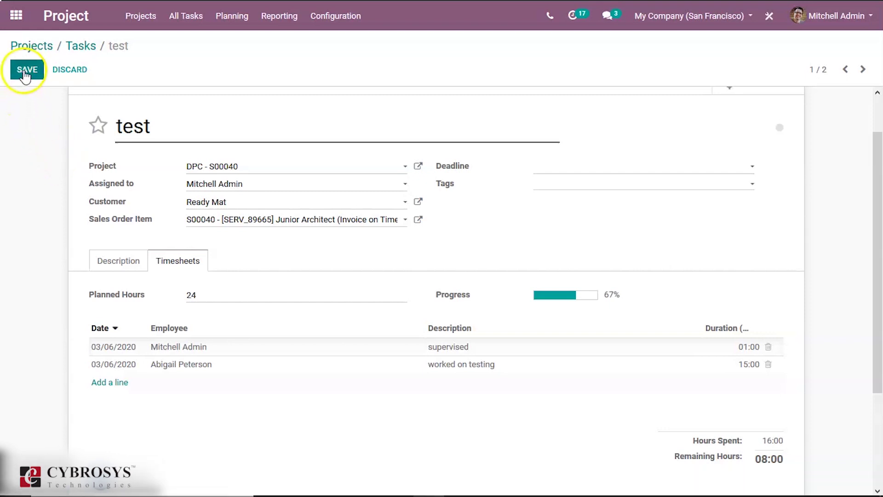
click(26, 73)
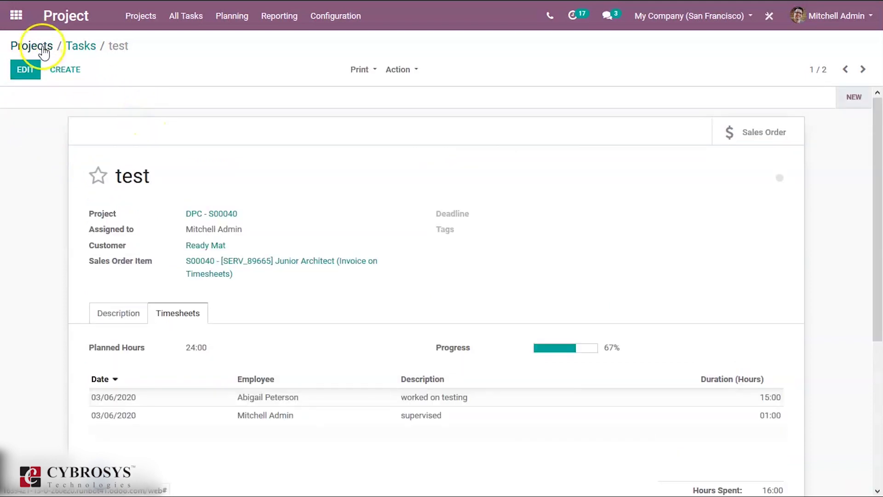
Return to Projects, open the DPC - S00040 overview, and show the Reporting menu
click(44, 52)
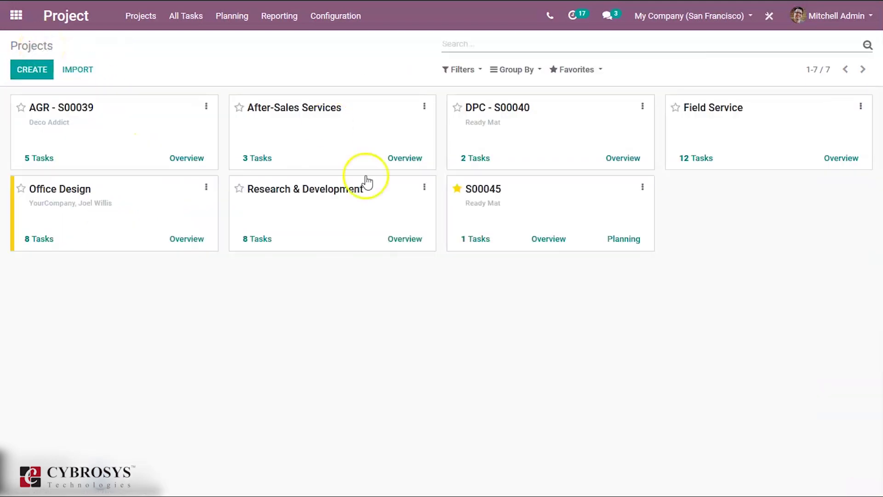
click(624, 162)
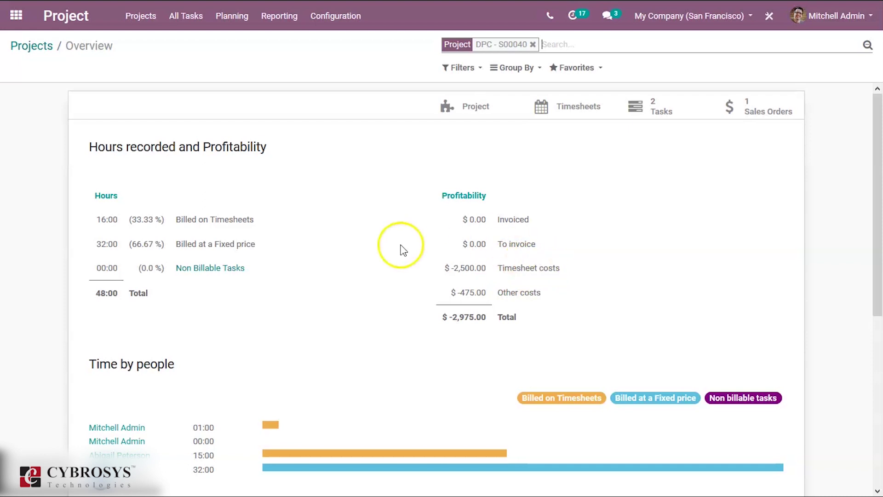
click(280, 19)
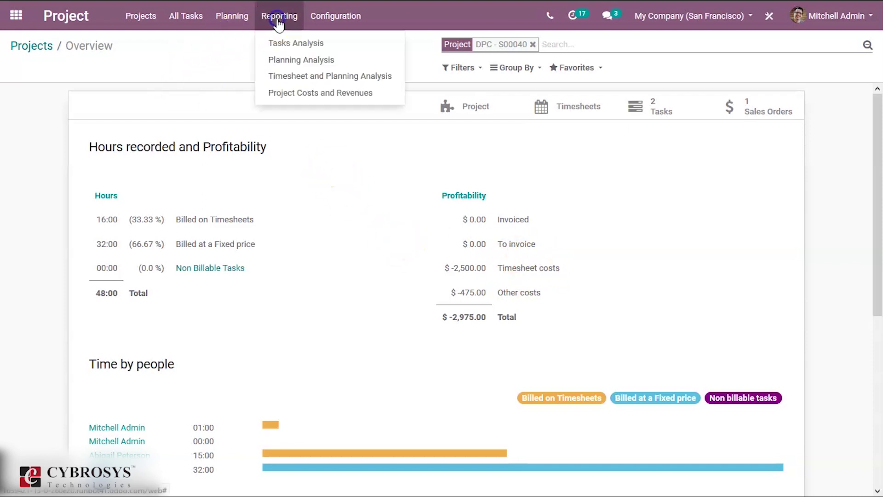
Open the Timesheet and Planning Analysis report grouped by Employee, then by Task
click(295, 79)
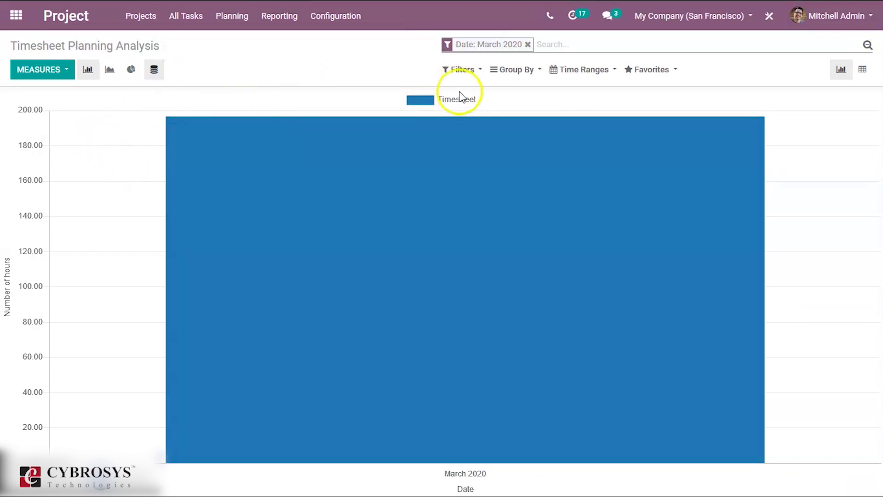
mouse_move(427, 122)
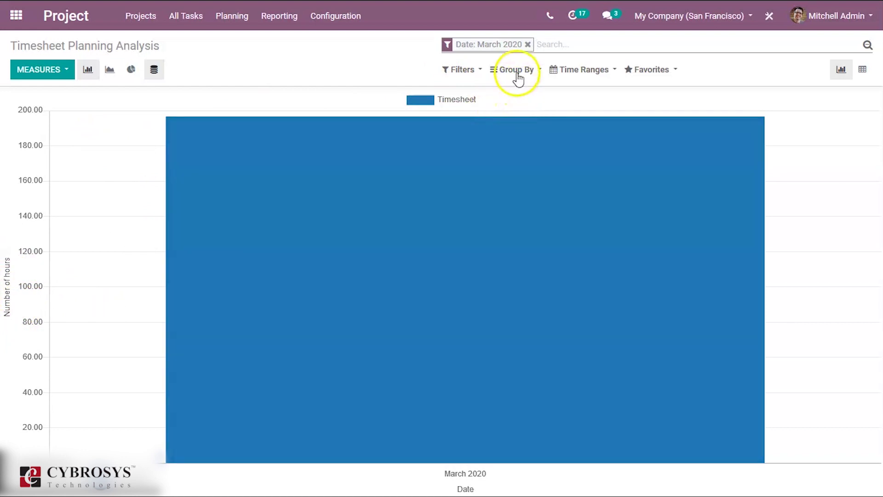
click(519, 73)
click(516, 89)
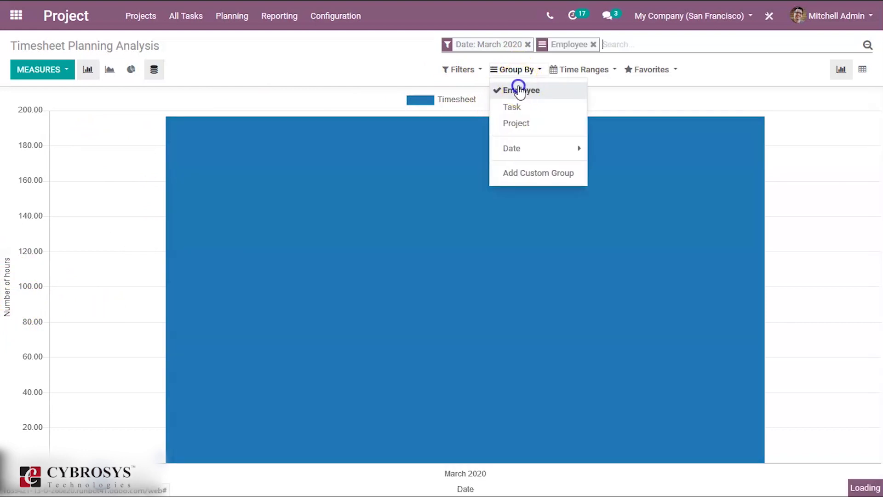
click(515, 108)
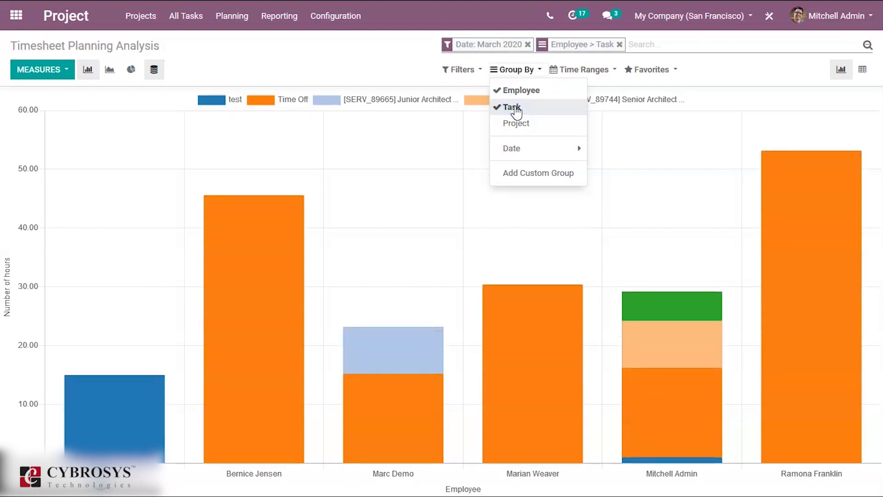
click(393, 55)
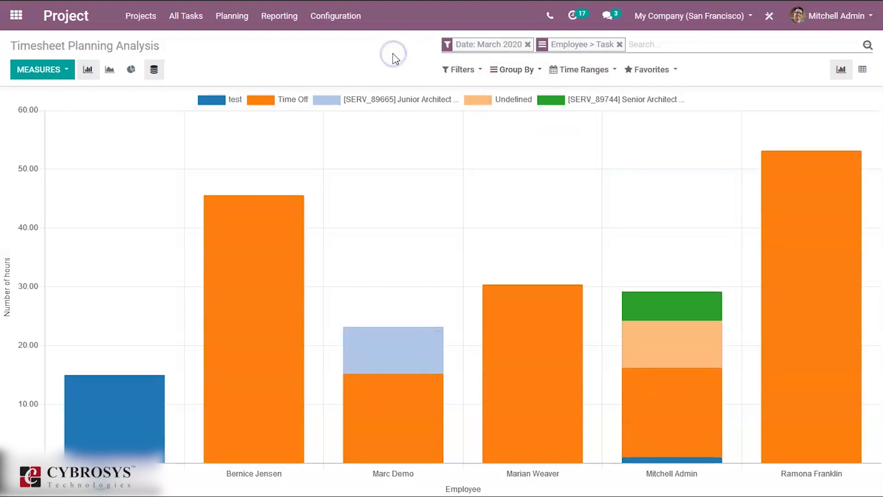
click(509, 70)
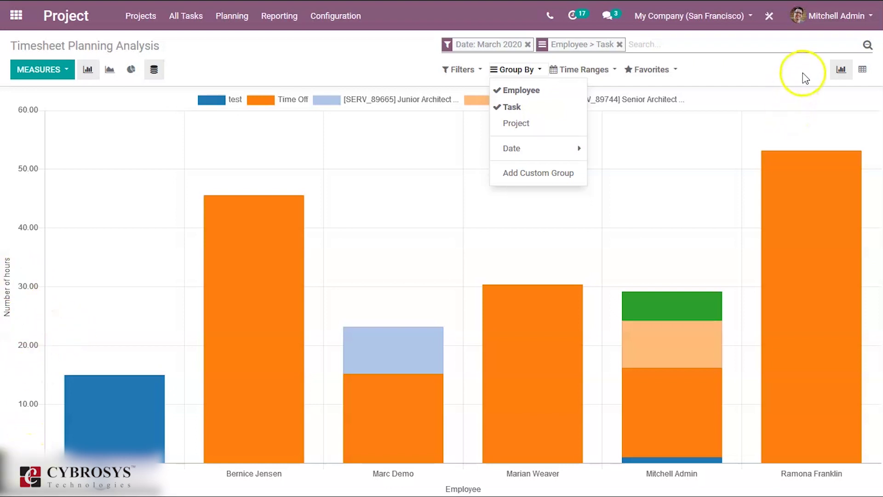
Switch the analysis to pivot view and expand the first employee's row by Project
click(841, 69)
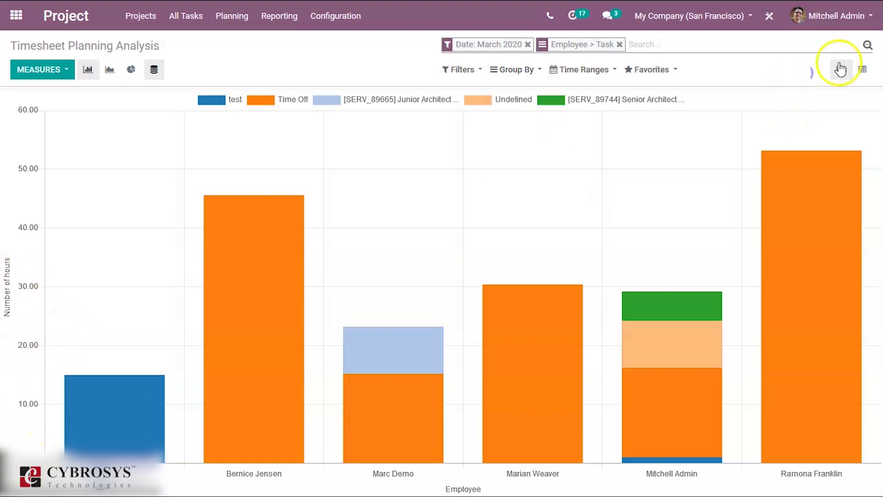
click(862, 71)
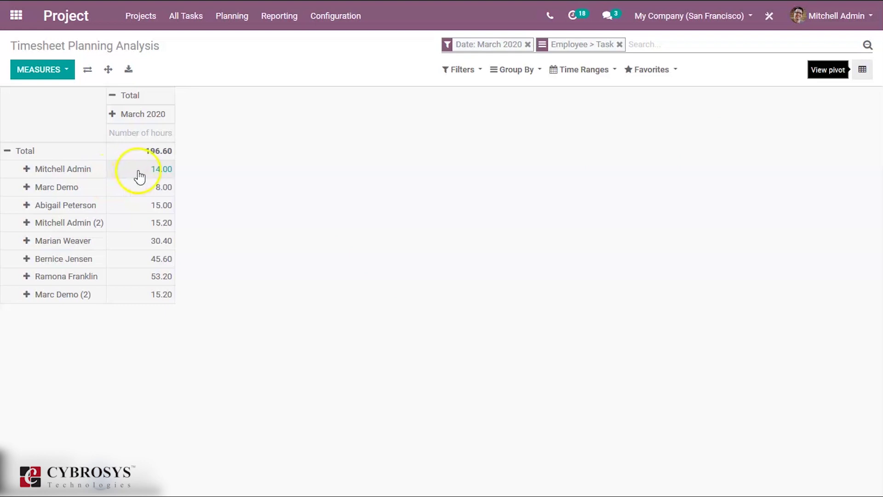
click(39, 173)
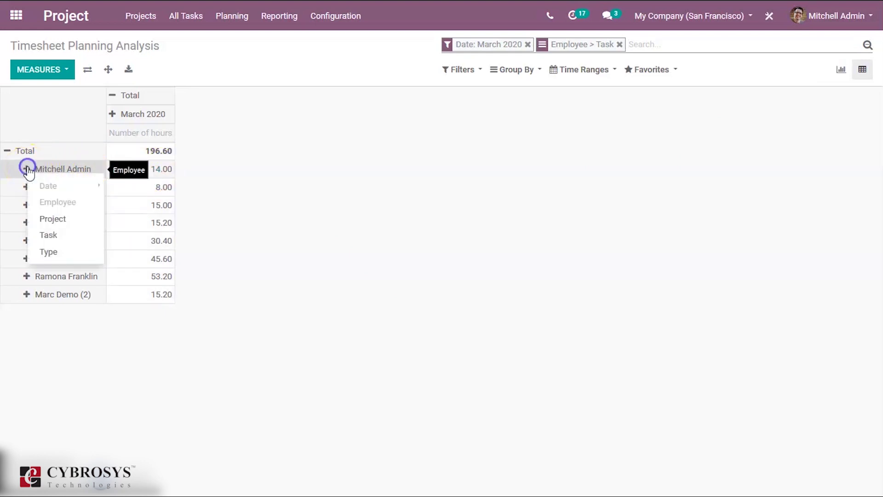
click(55, 219)
click(102, 223)
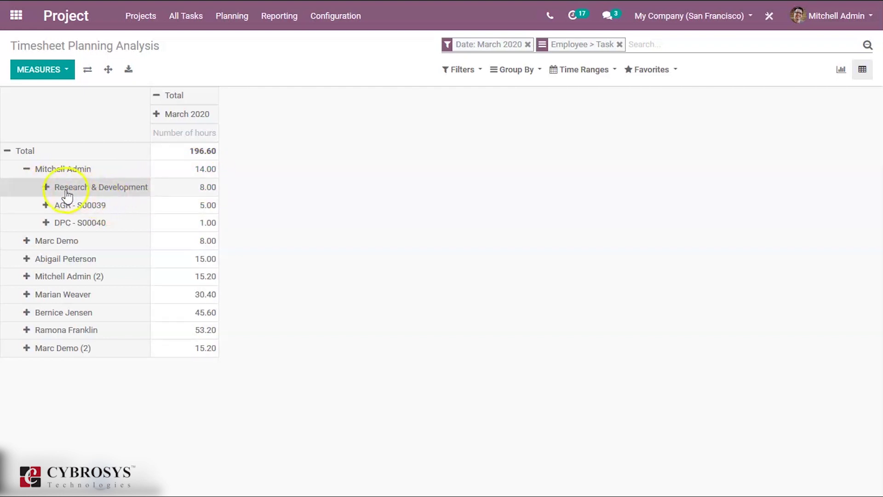
Expand the Research & Development, AGR - S00039 and DPC - S00040 rows by Task
click(53, 193)
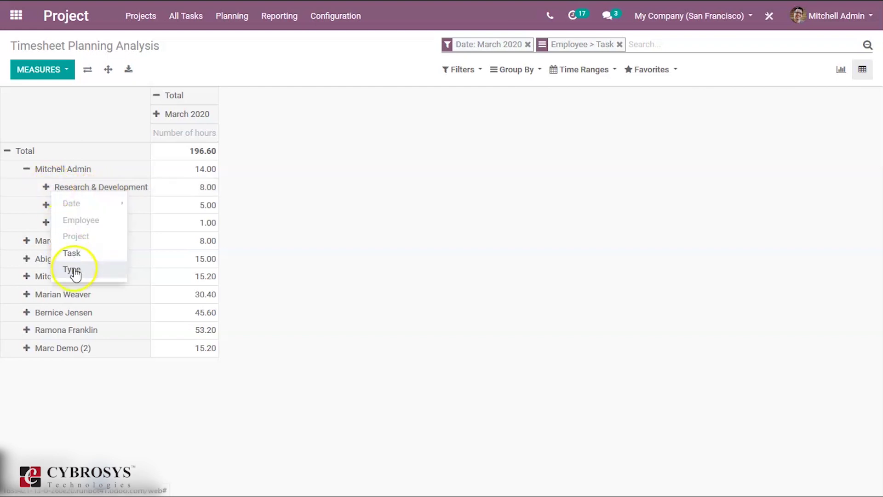
click(72, 254)
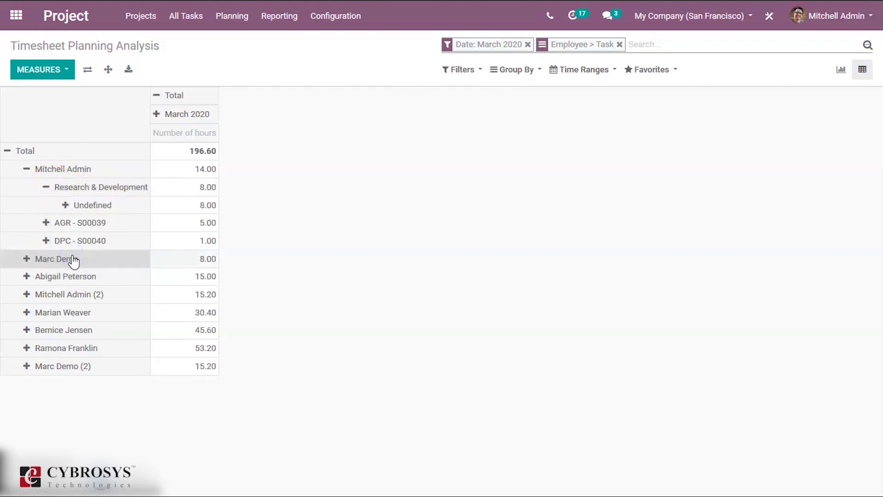
click(59, 225)
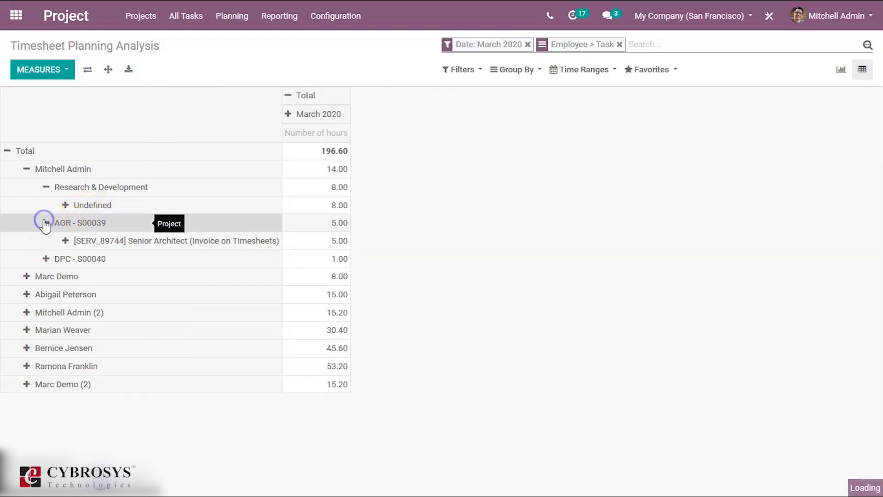
click(49, 256)
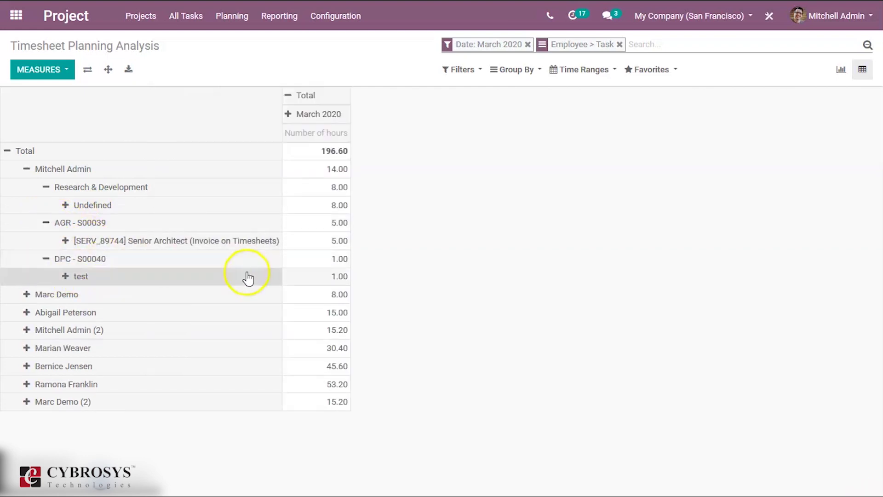